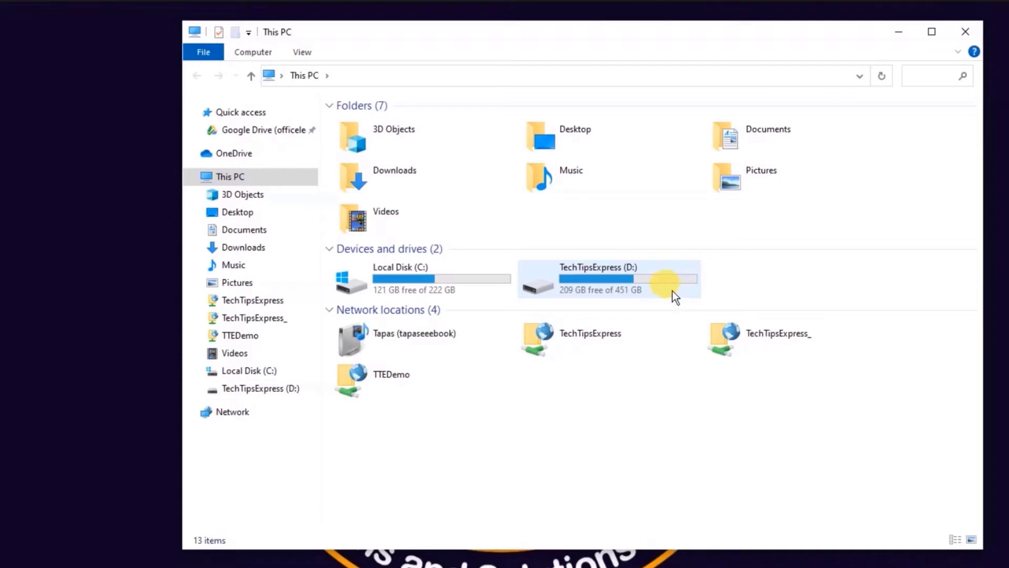
Step: Open Computer Management for This PC and show Disk Management
{"action": "right_click", "coordinate": [301, 177]}
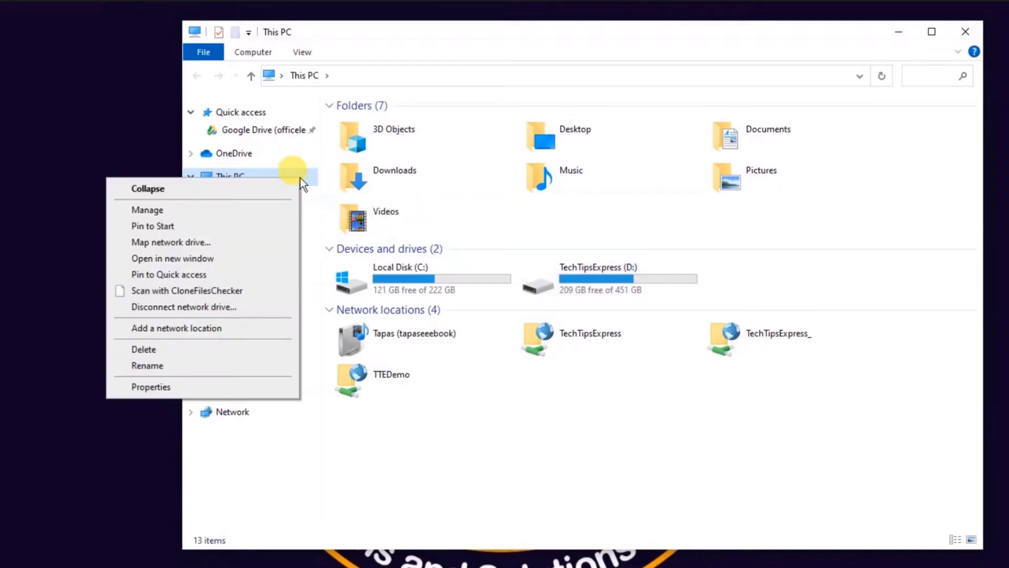
{"action": "left_click", "coordinate": [284, 205]}
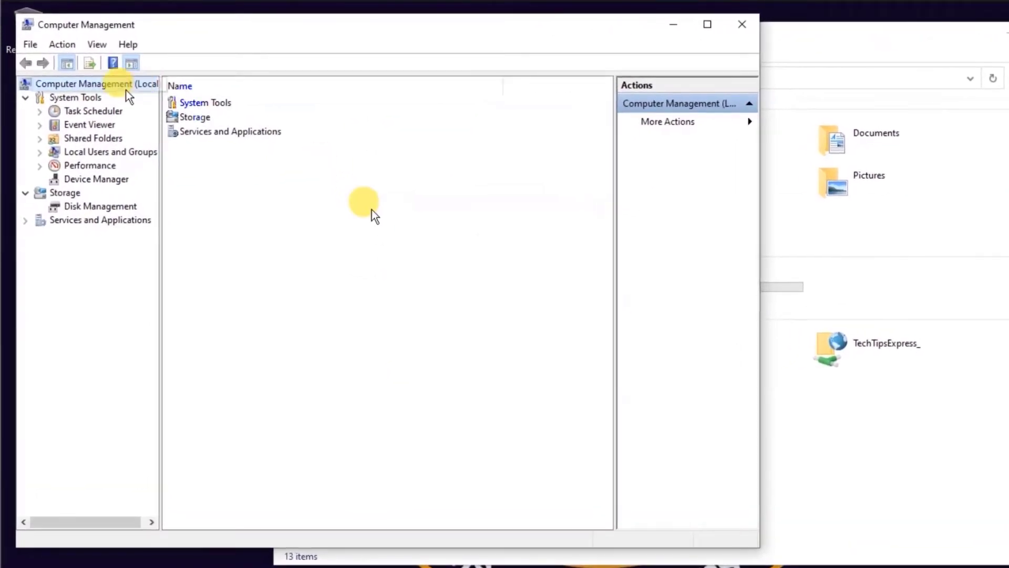
{"action": "left_click", "coordinate": [120, 208]}
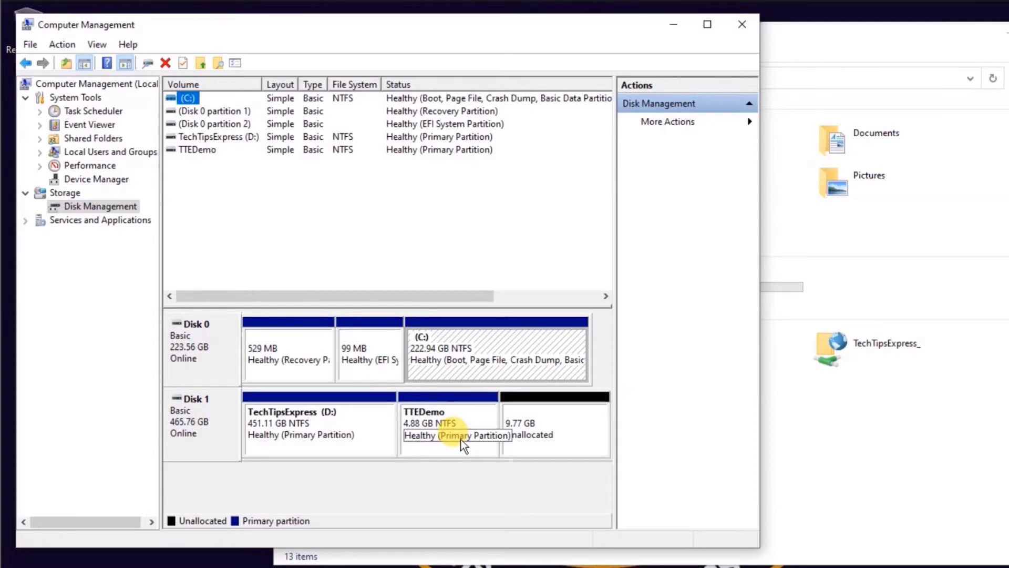
Step: Assign drive letter E to the TTEDemo partition on Disk 1 and check the drive in This PC
{"action": "right_click", "coordinate": [471, 421]}
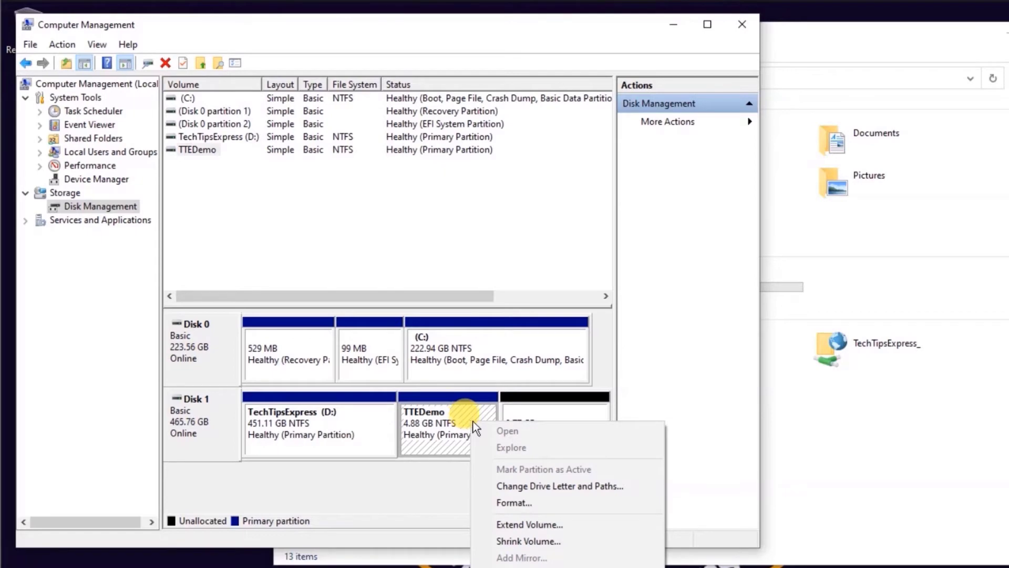
{"action": "left_click", "coordinate": [565, 489]}
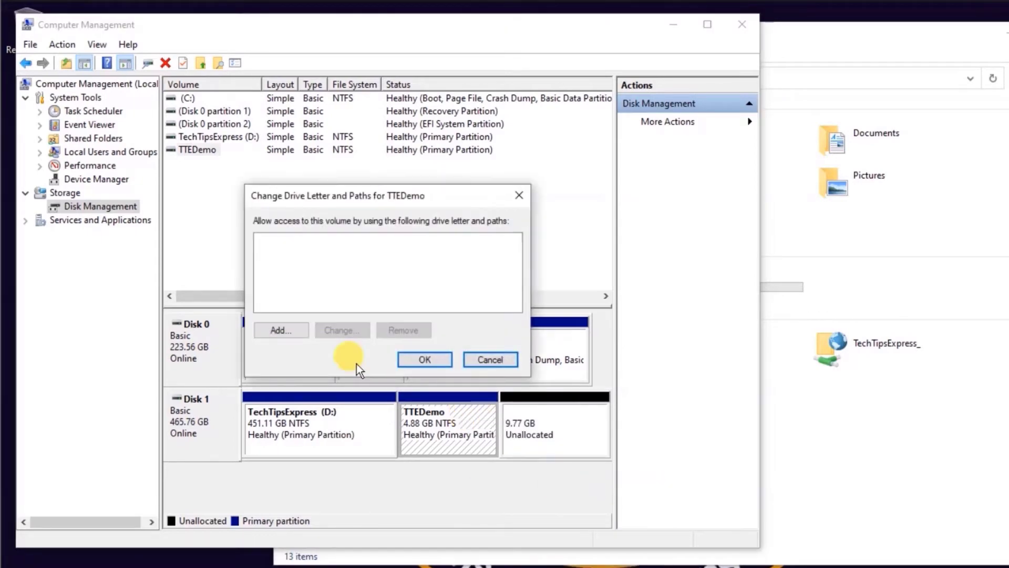
{"action": "left_click", "coordinate": [304, 333]}
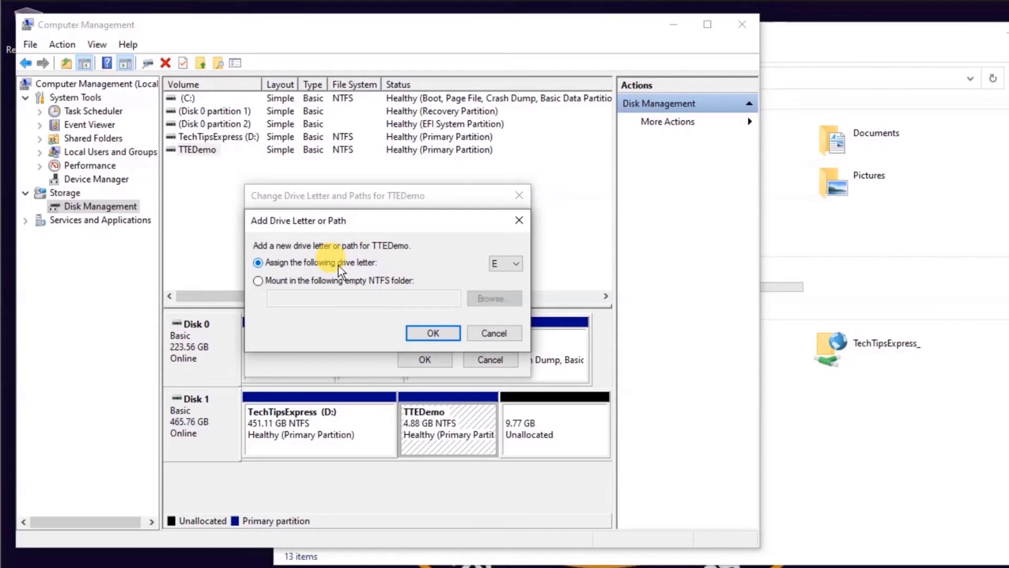
{"action": "left_click", "coordinate": [509, 269]}
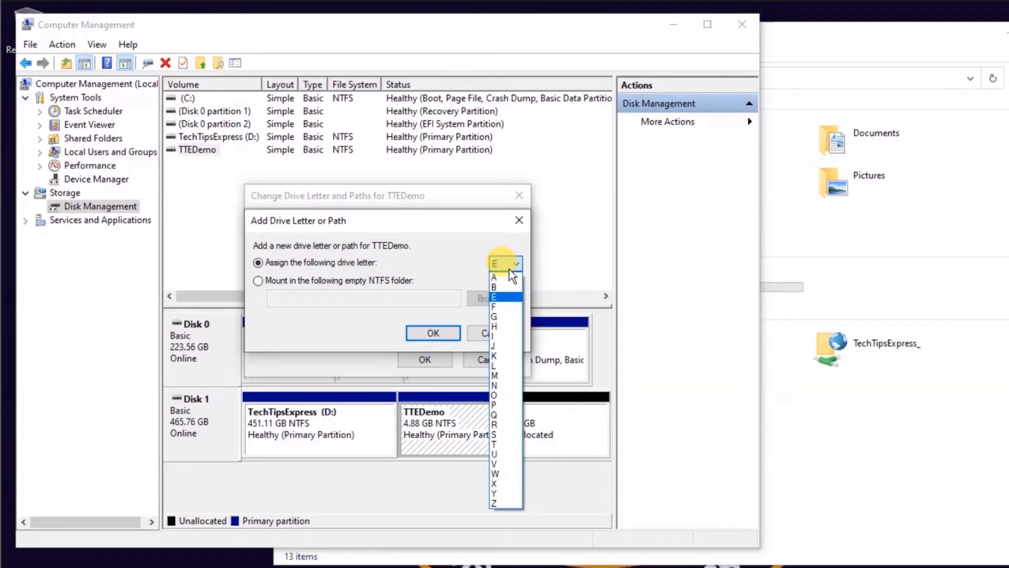
{"action": "left_click", "coordinate": [510, 269]}
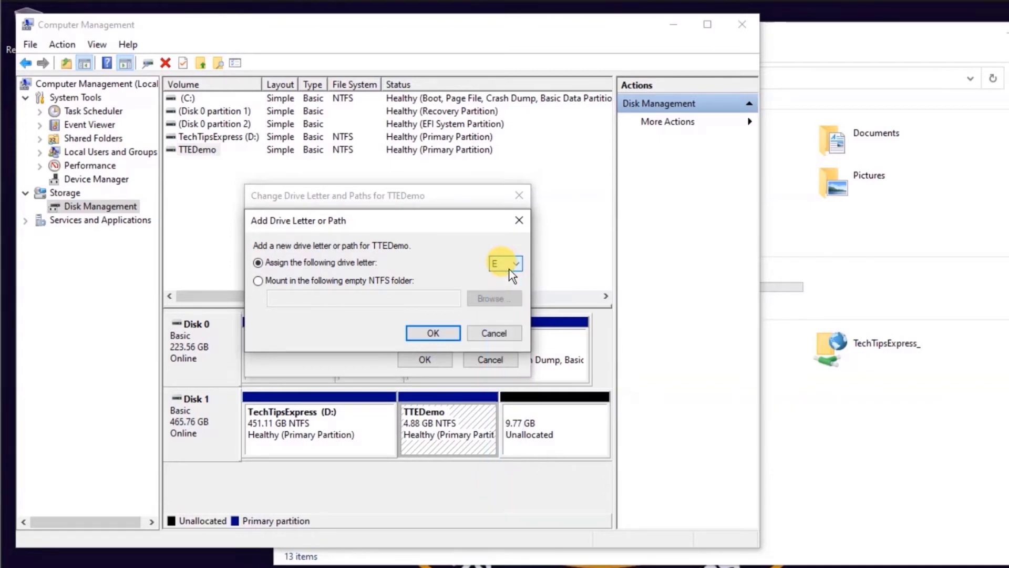
{"action": "left_click", "coordinate": [454, 337]}
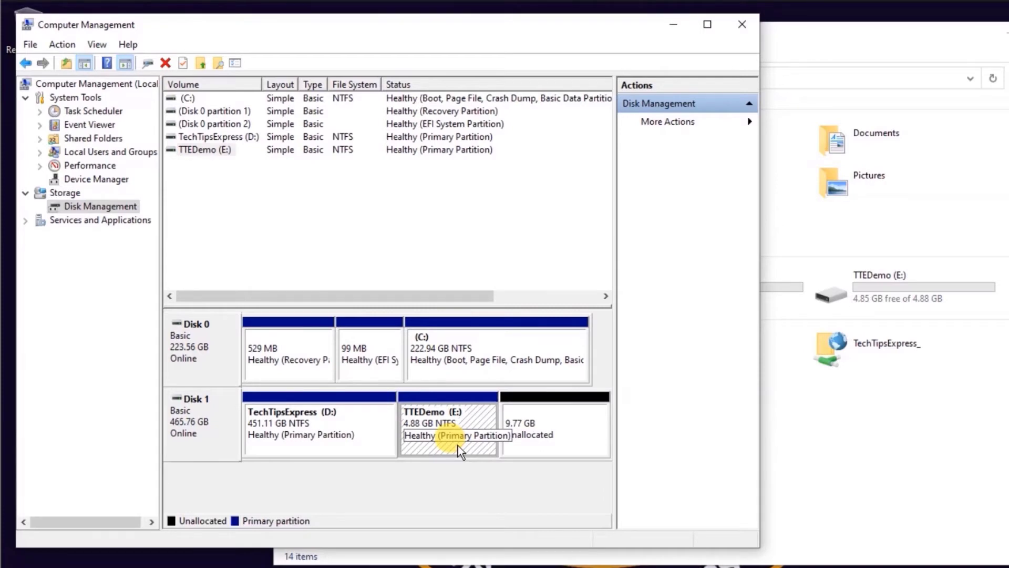
{"action": "left_click", "coordinate": [837, 50]}
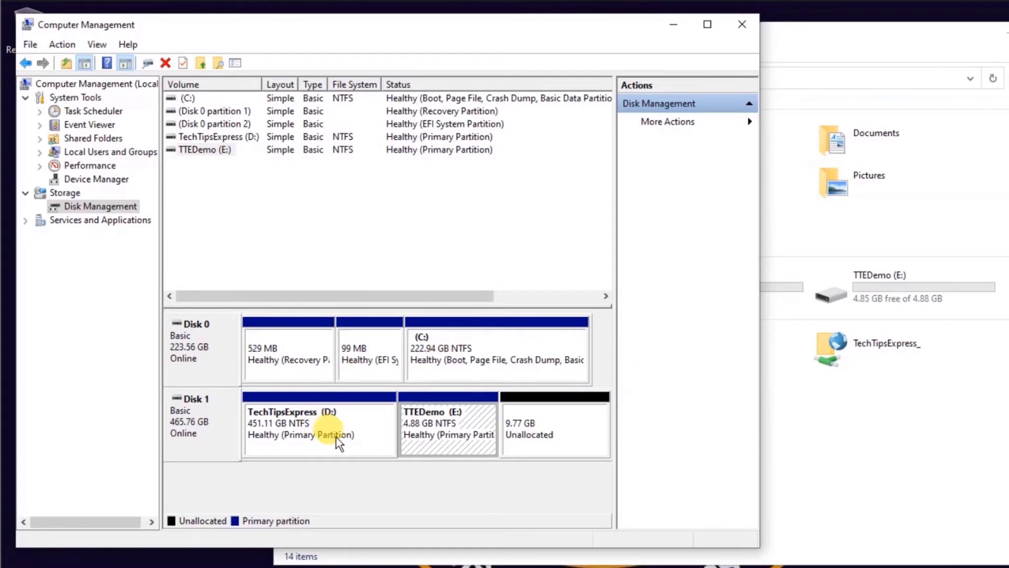
Step: Start a new 10000 MB simple volume in Disk 1's unallocated space and assign it drive letter A
{"action": "right_click", "coordinate": [581, 436]}
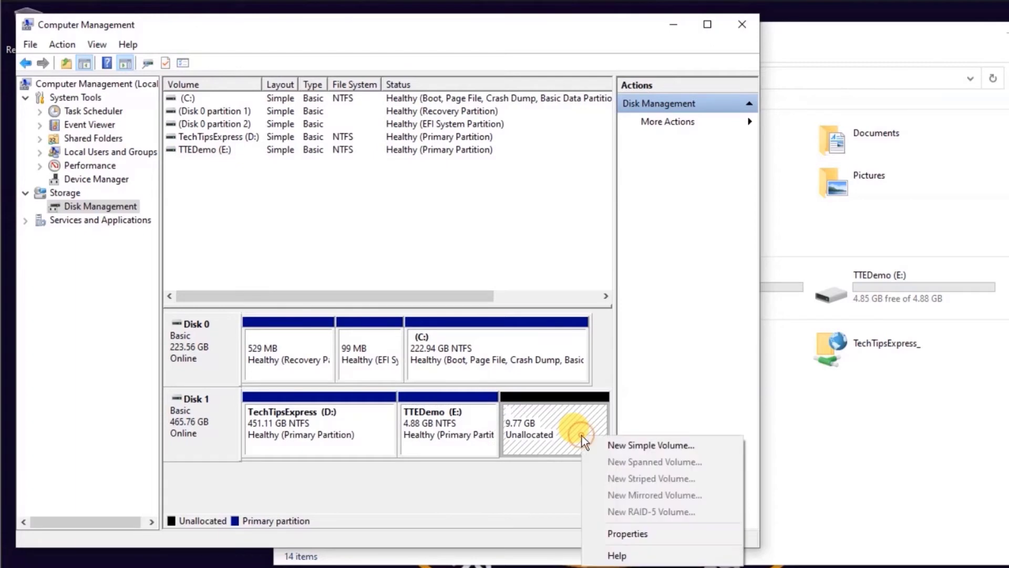
{"action": "left_click", "coordinate": [691, 446]}
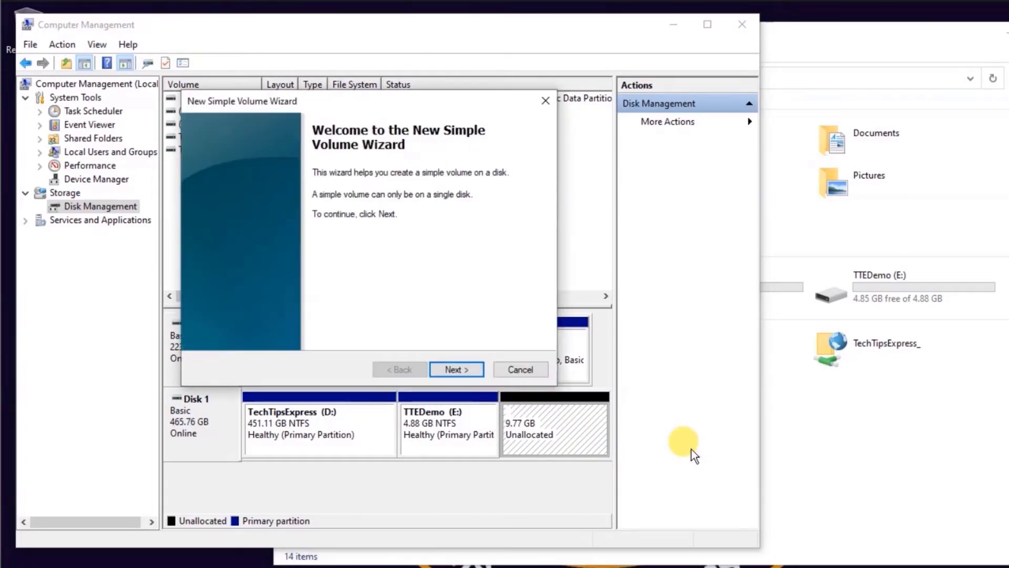
{"action": "left_click", "coordinate": [468, 370]}
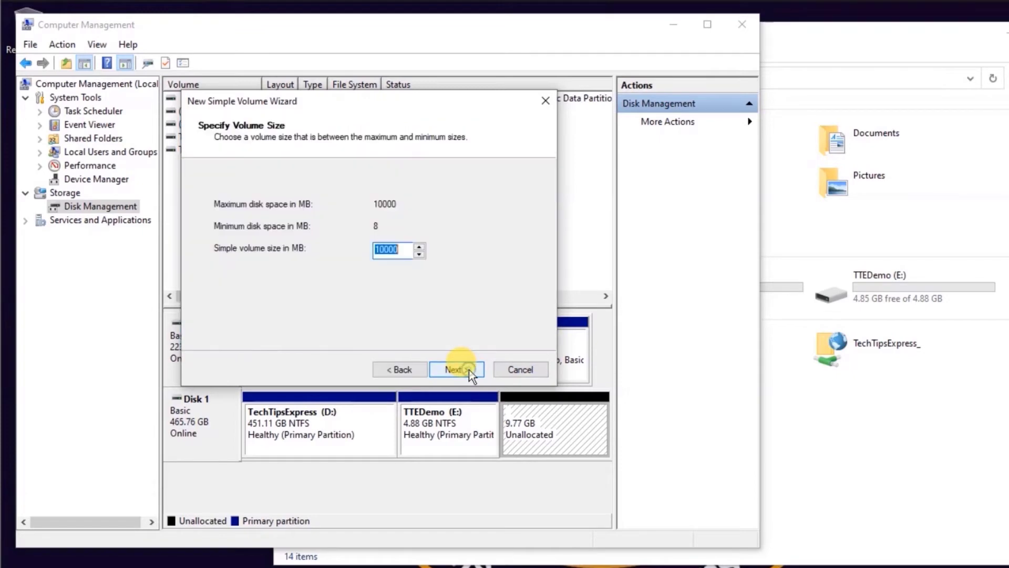
{"action": "left_click", "coordinate": [468, 370]}
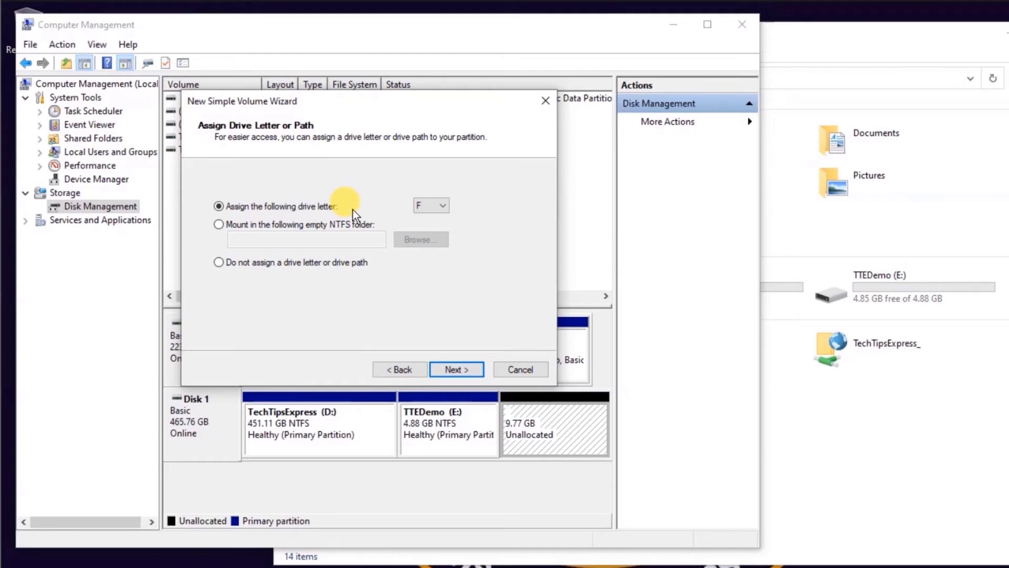
{"action": "left_click", "coordinate": [431, 207]}
{"action": "left_click", "coordinate": [431, 218]}
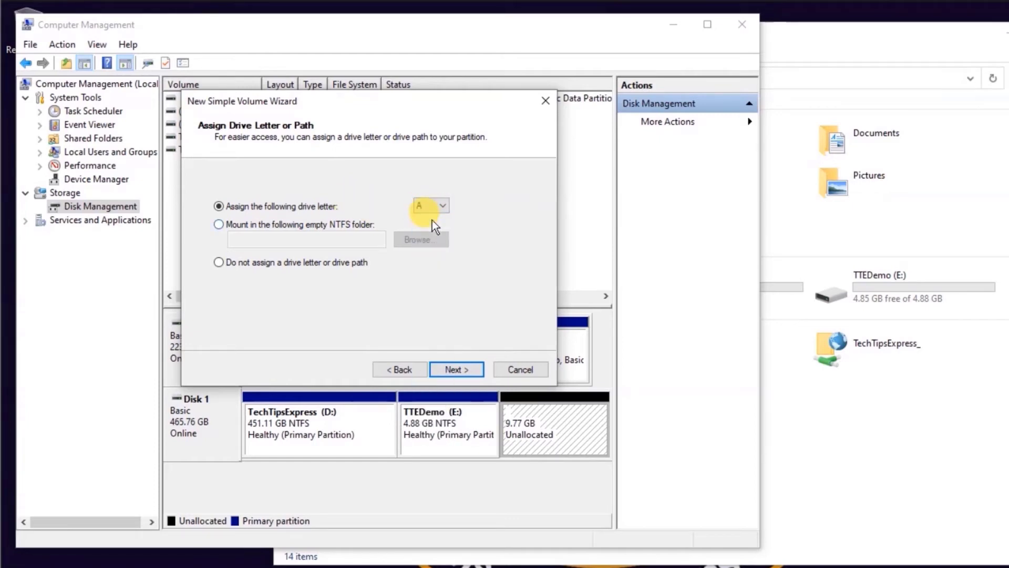
{"action": "left_click", "coordinate": [480, 370]}
Step: Label the new volume "TTEDemo New", finish creating it with NTFS quick format, and check the drives in This PC
{"action": "left_click_drag", "start_coordinate": [441, 278], "coordinate": [330, 272]}
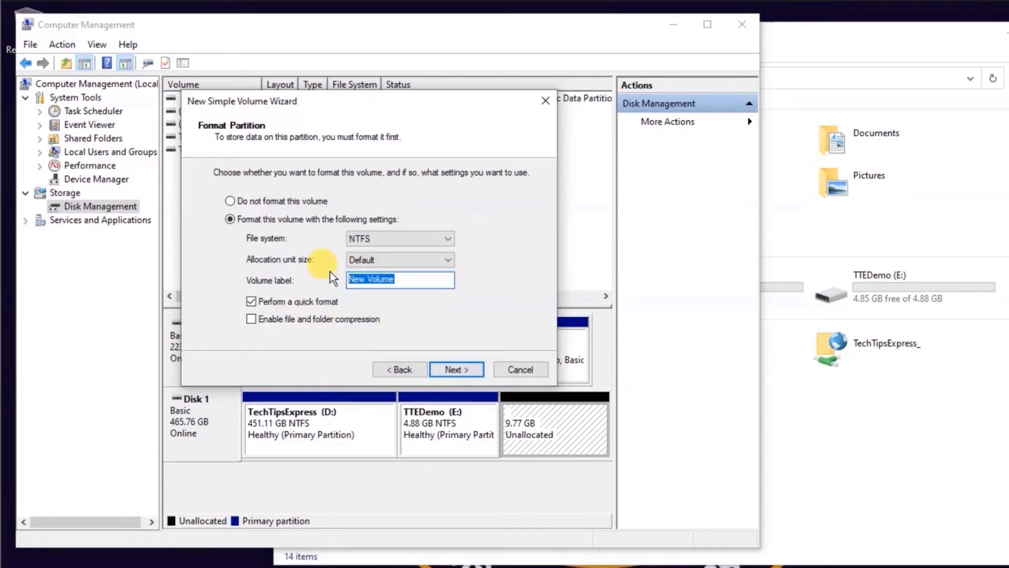
{"action": "type", "text": "TTE"}
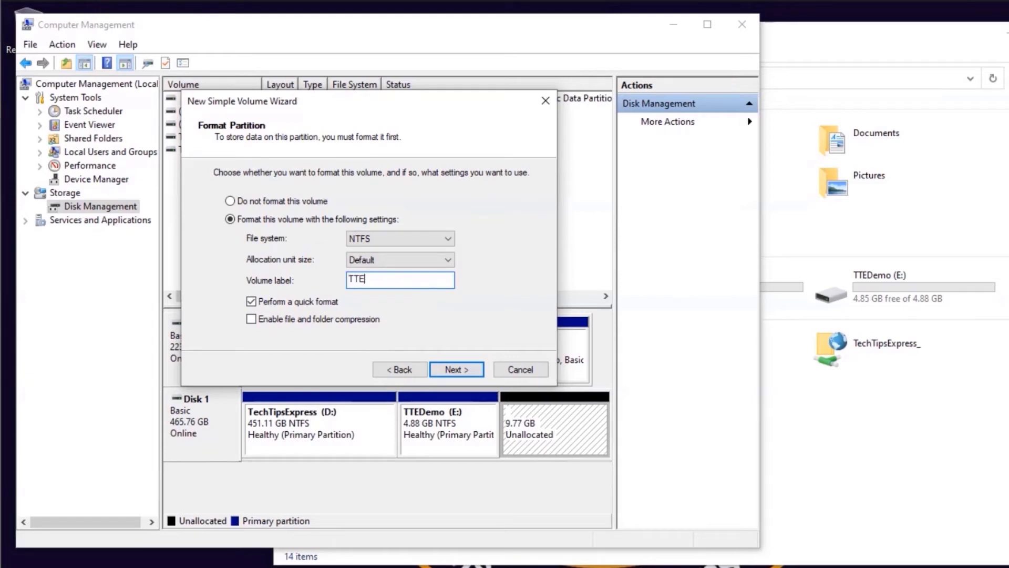
{"action": "type", "text": "Demo New"}
{"action": "left_click", "coordinate": [460, 374]}
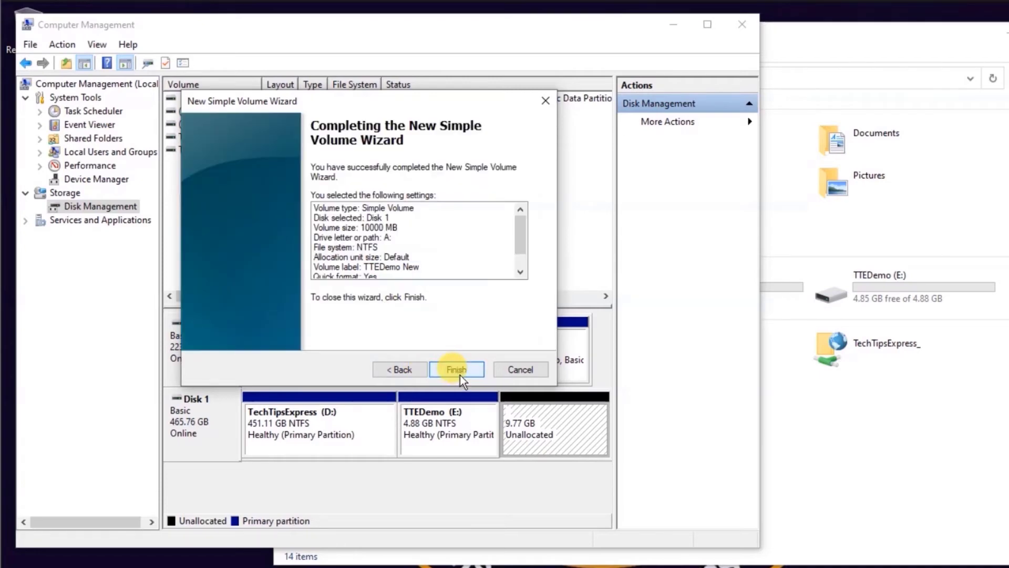
{"action": "left_click", "coordinate": [456, 370]}
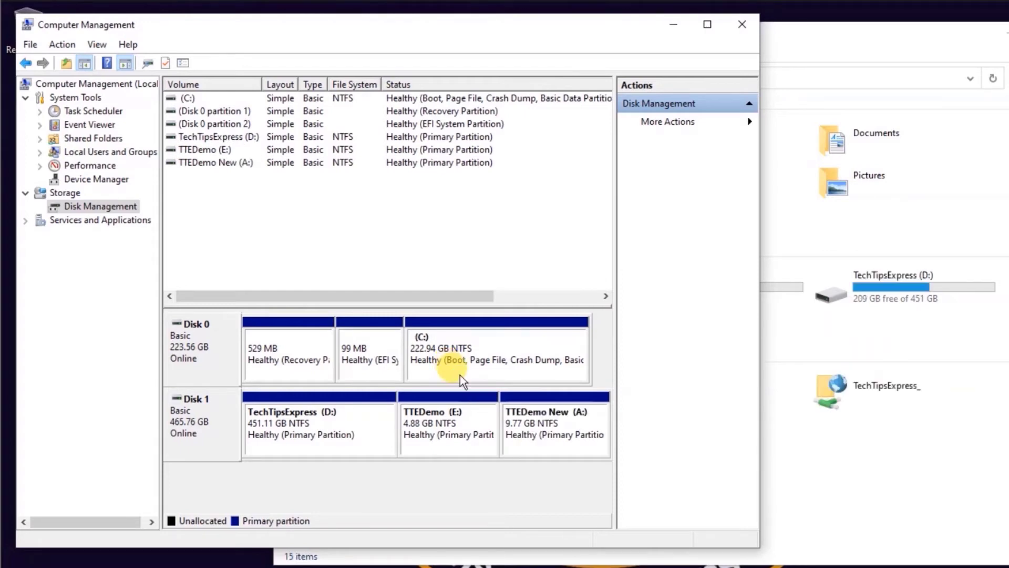
{"action": "left_click", "coordinate": [812, 42]}
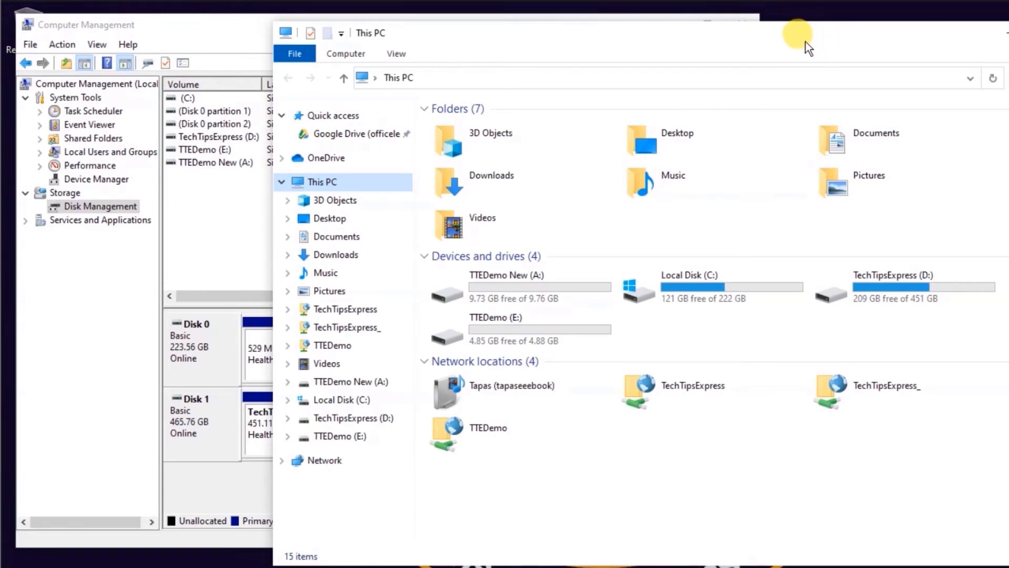
{"action": "mouse_move", "coordinate": [597, 296]}
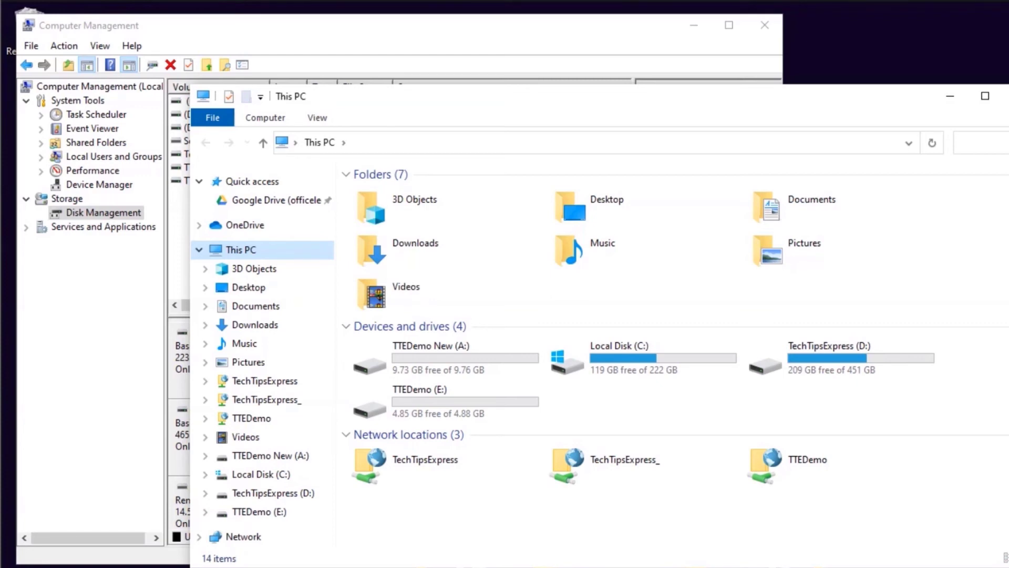
Step: Assign drive letter B to the Sony pendrive volume on Disk 2 and select that drive in This PC
{"action": "left_click", "coordinate": [444, 49]}
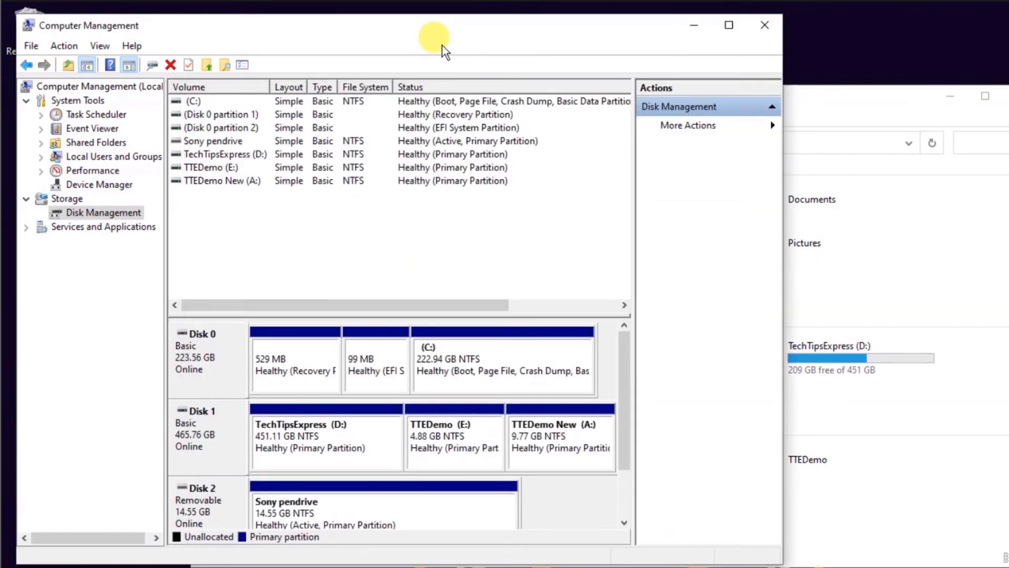
{"action": "left_click_drag", "start_coordinate": [624, 342], "coordinate": [611, 389]}
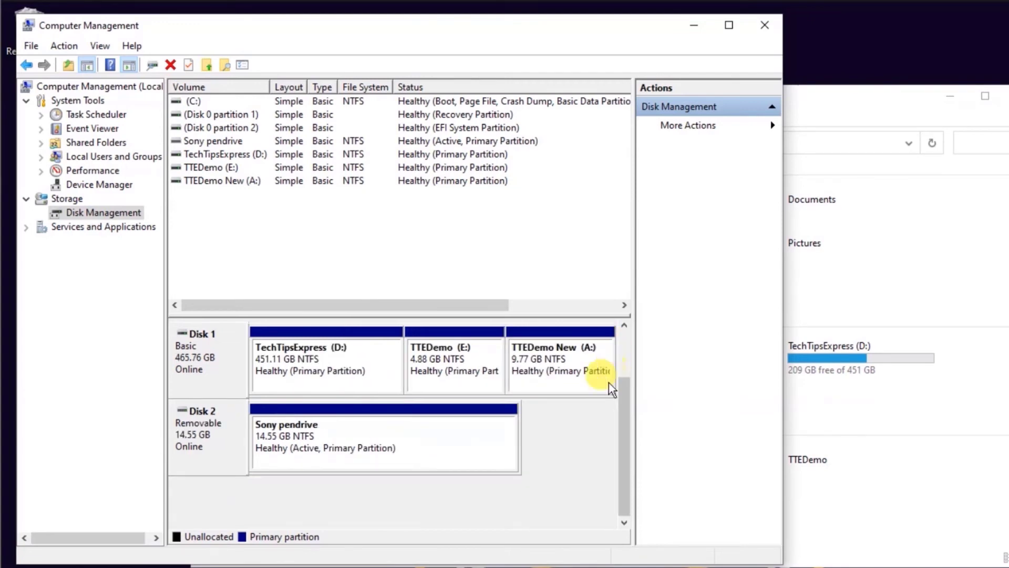
{"action": "right_click", "coordinate": [501, 439]}
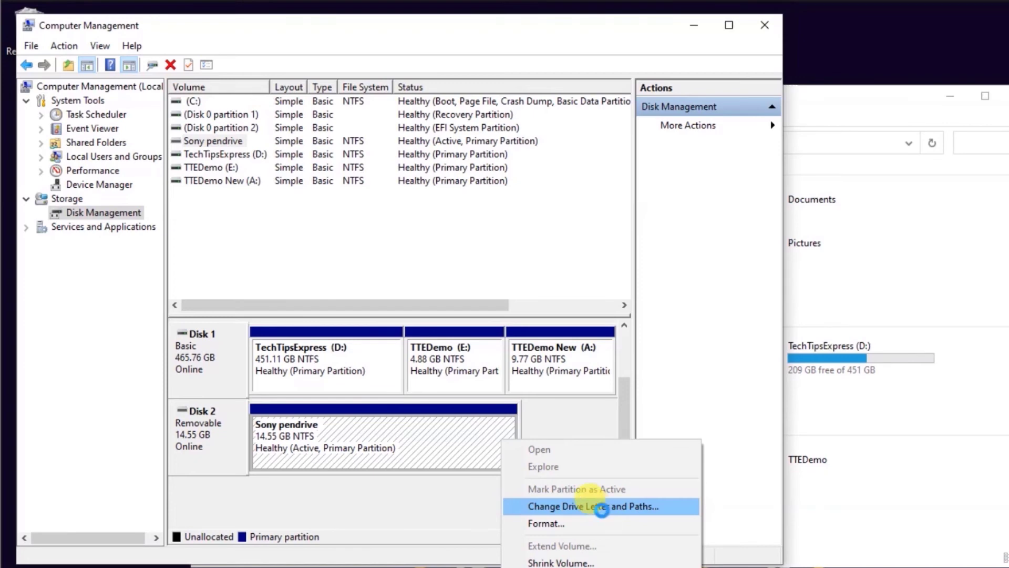
{"action": "left_click", "coordinate": [603, 512]}
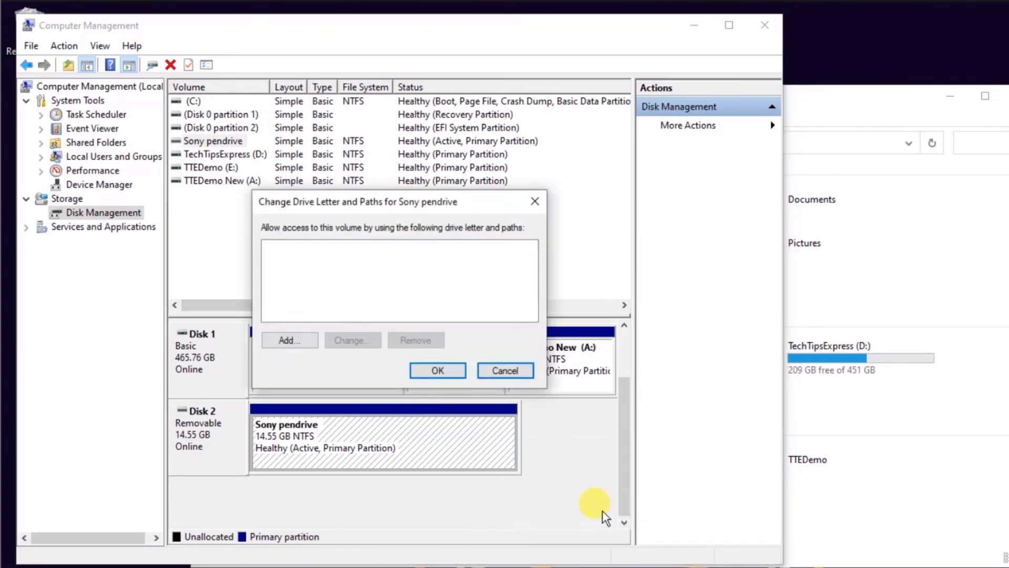
{"action": "left_click", "coordinate": [310, 341]}
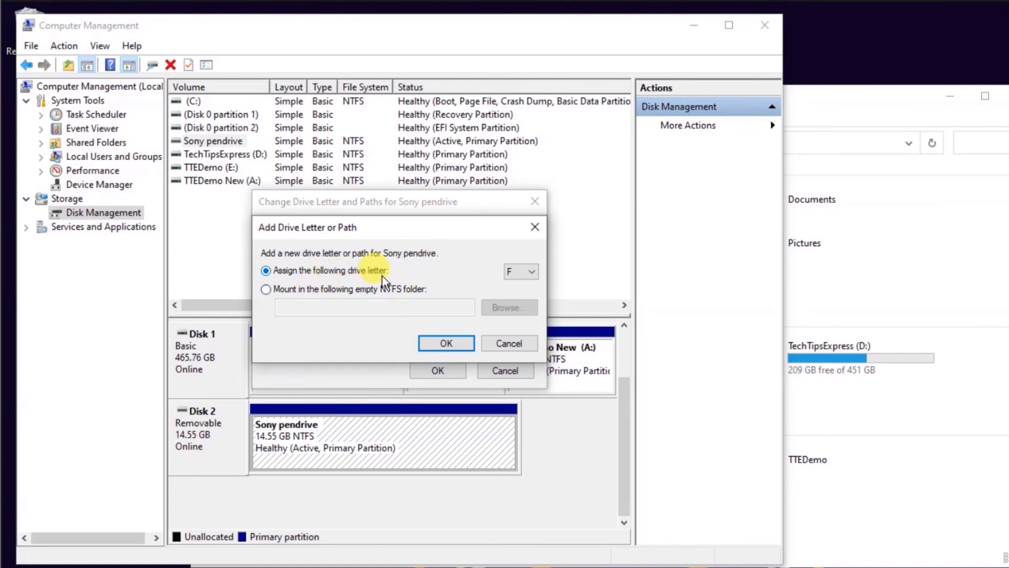
{"action": "left_click", "coordinate": [513, 284]}
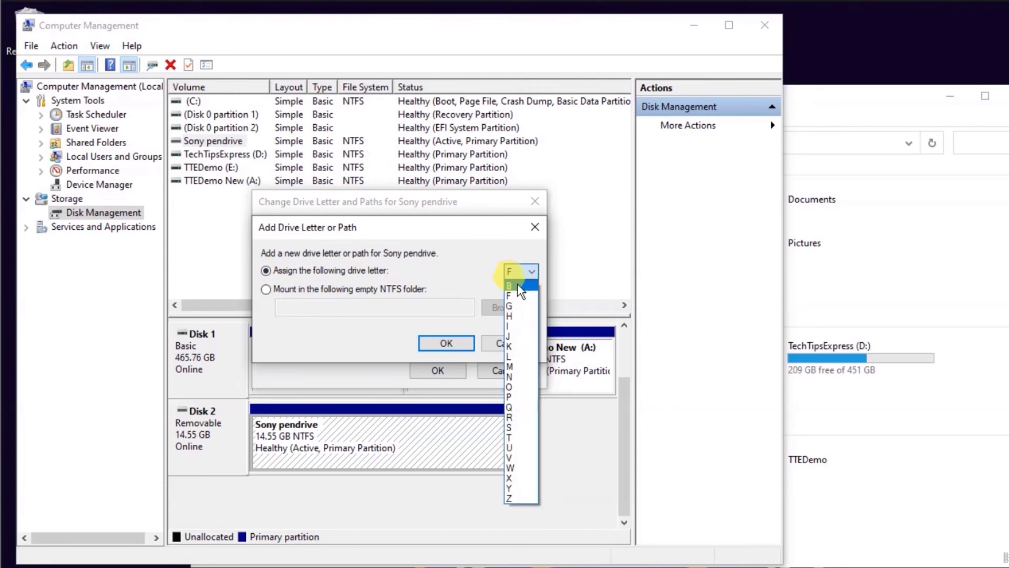
{"action": "left_click", "coordinate": [511, 285]}
{"action": "left_click", "coordinate": [446, 343]}
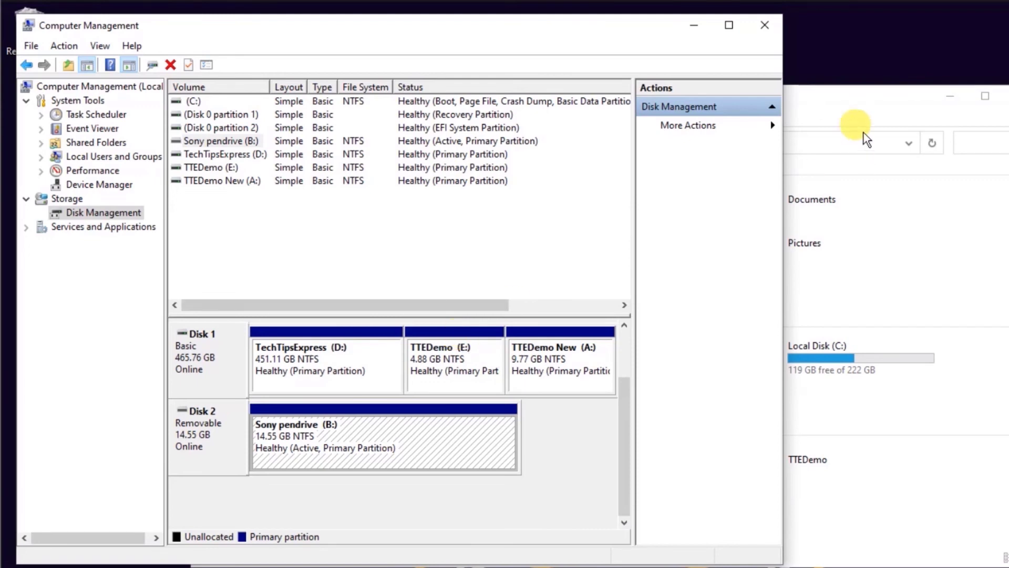
{"action": "left_click", "coordinate": [847, 116]}
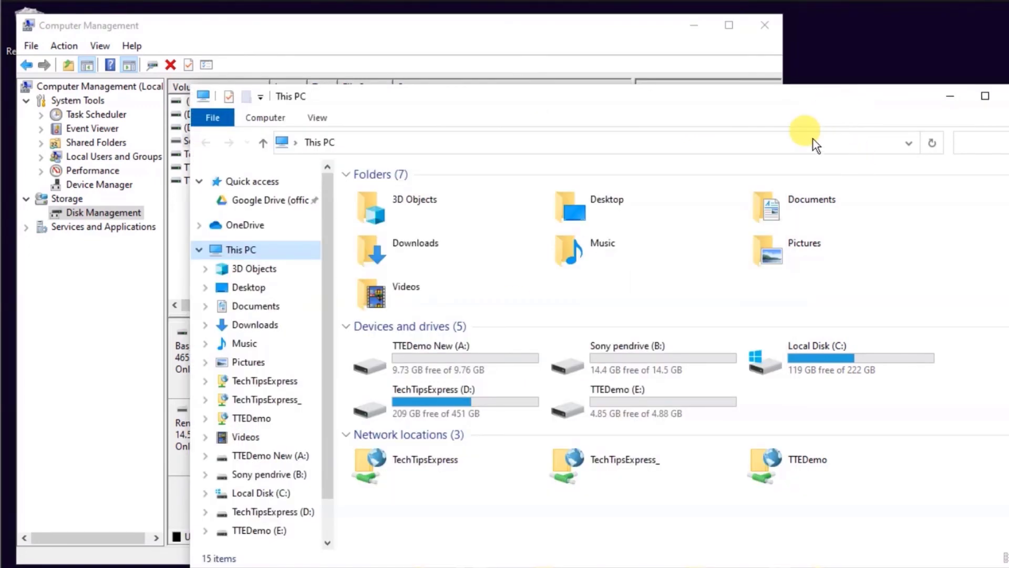
{"action": "left_click", "coordinate": [706, 361]}
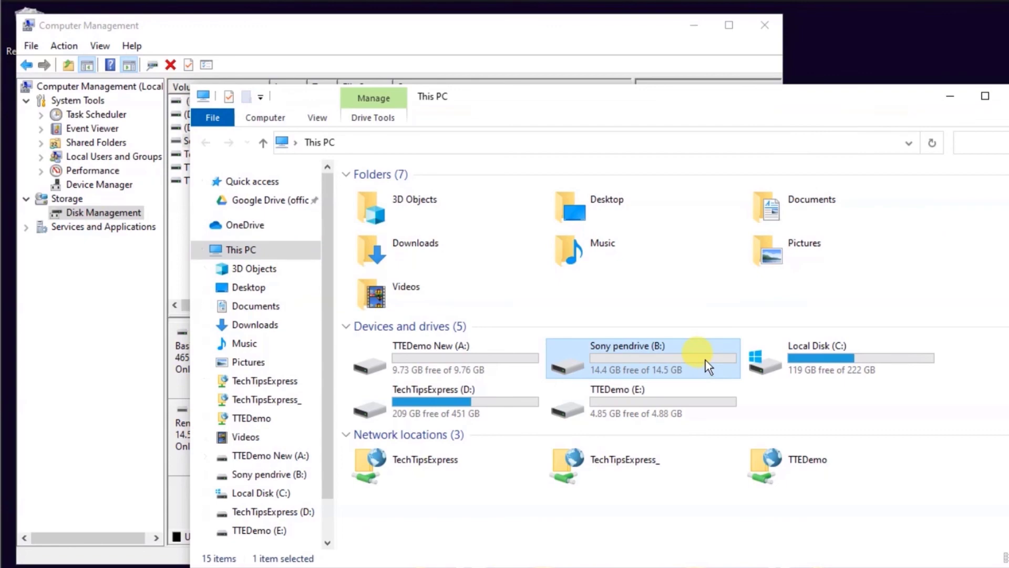